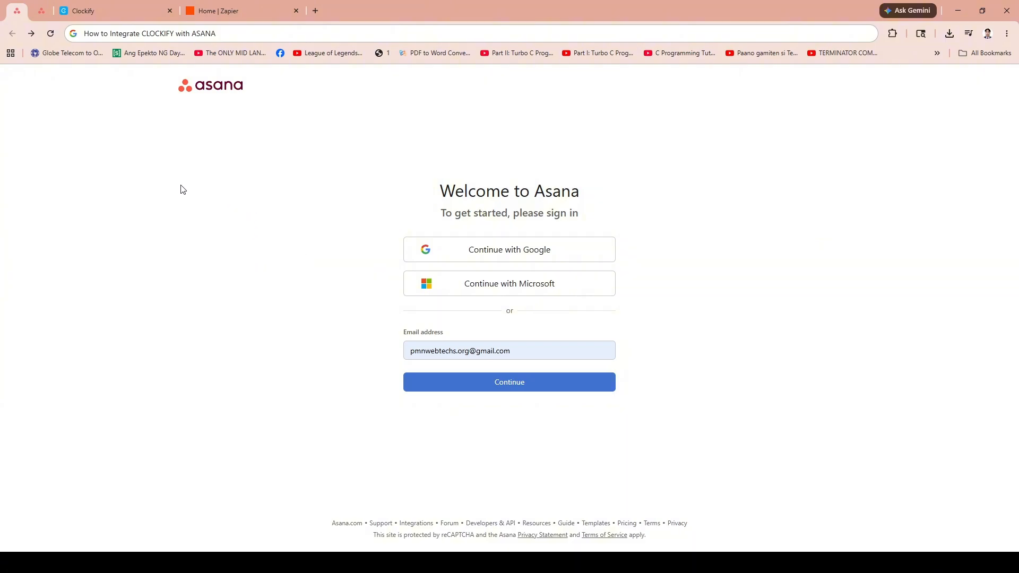
{"action": "left_click", "coordinate": [103, 7]}
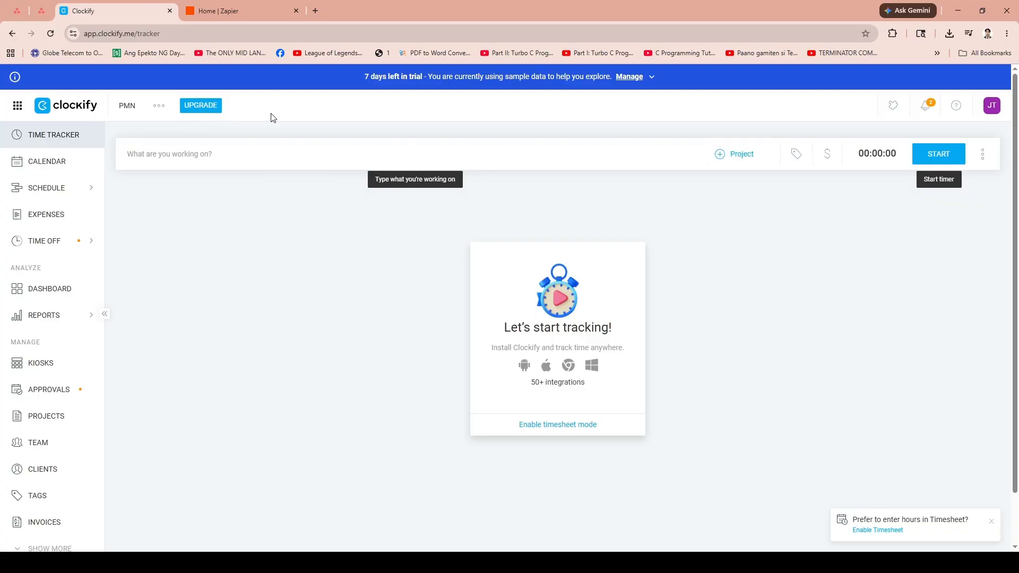
{"action": "mouse_move", "coordinate": [69, 183]}
{"action": "left_click", "coordinate": [18, 109]}
{"action": "left_click", "coordinate": [84, 139]}
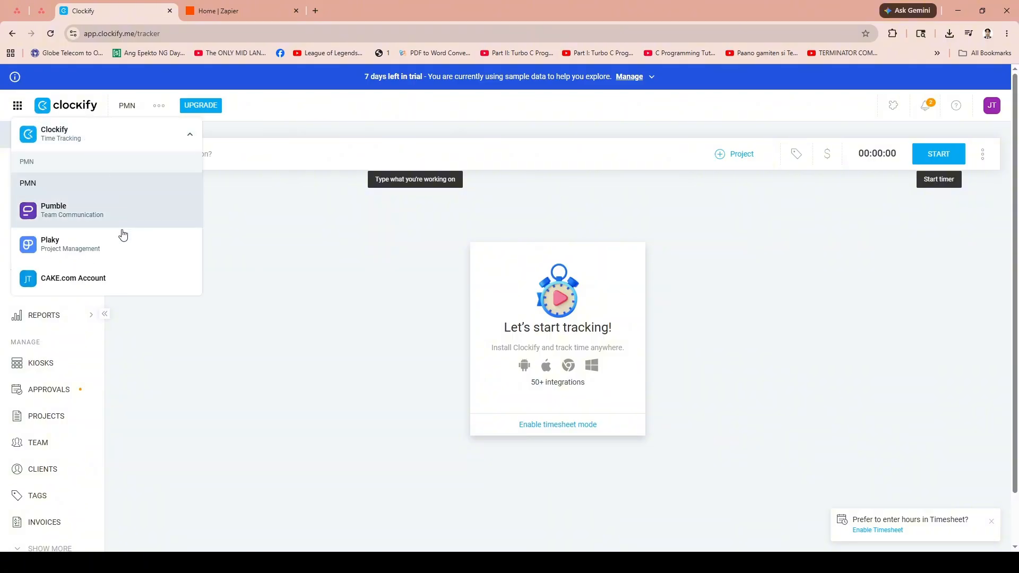
{"action": "left_click", "coordinate": [390, 270]}
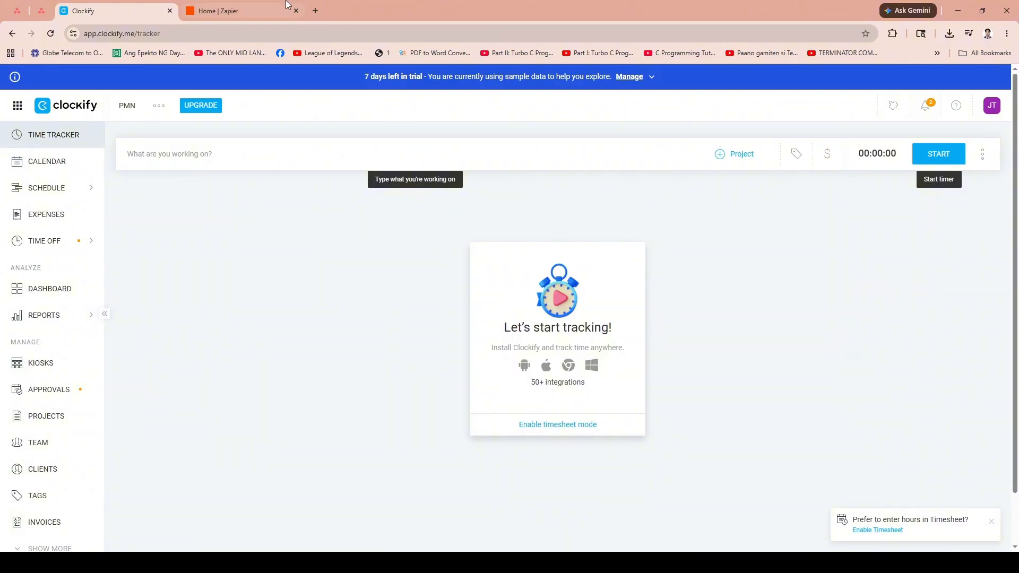
Switch to Zapier and create a new blank Zap
{"action": "left_click", "coordinate": [232, 12]}
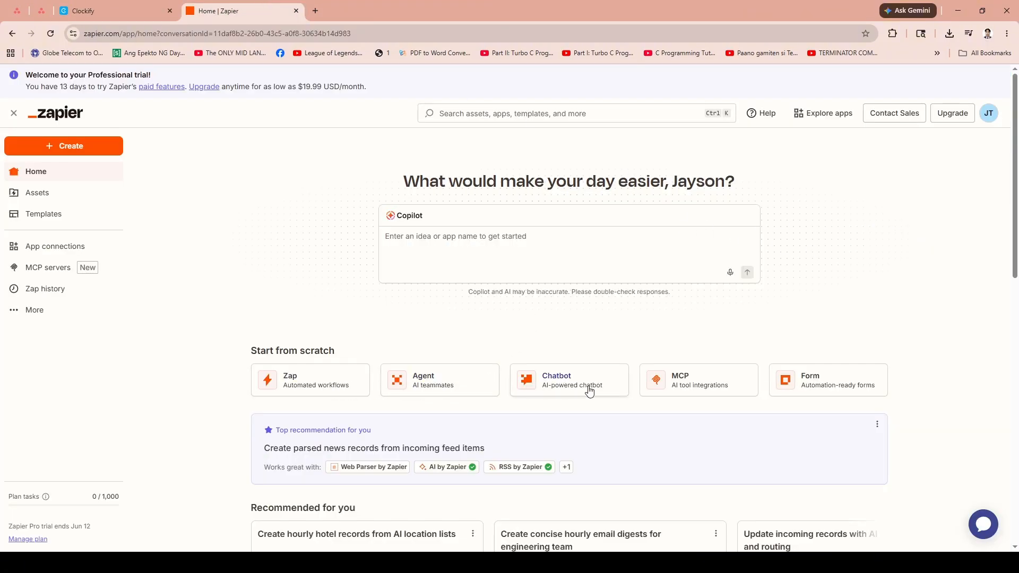
{"action": "scroll", "coordinate": [573, 357], "scroll_direction": "down", "scroll_amount": 4}
{"action": "scroll", "coordinate": [573, 357], "scroll_direction": "down", "scroll_amount": 7}
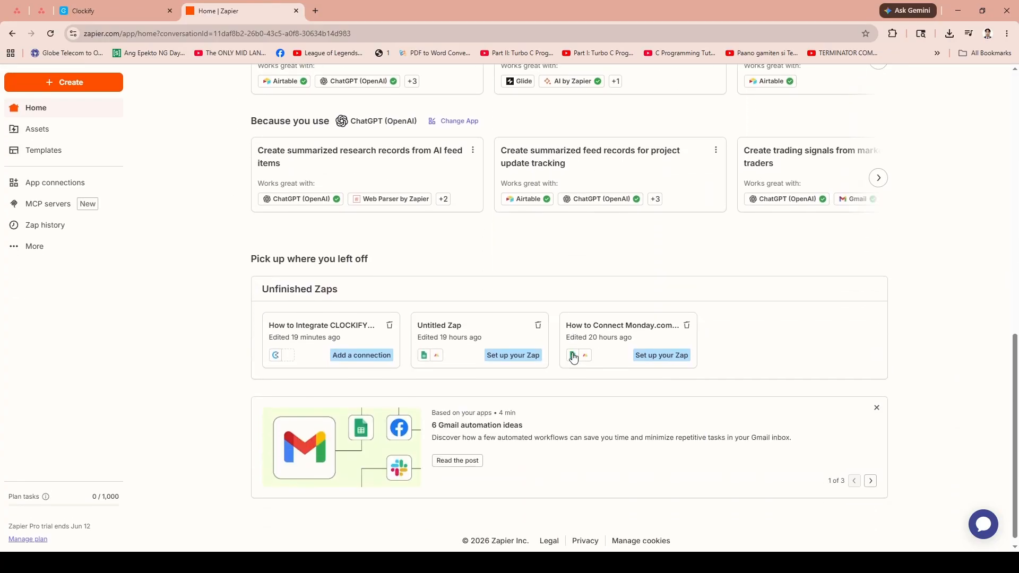
{"action": "scroll", "coordinate": [573, 357], "scroll_direction": "up", "scroll_amount": 6}
{"action": "scroll", "coordinate": [573, 358], "scroll_direction": "up", "scroll_amount": 6}
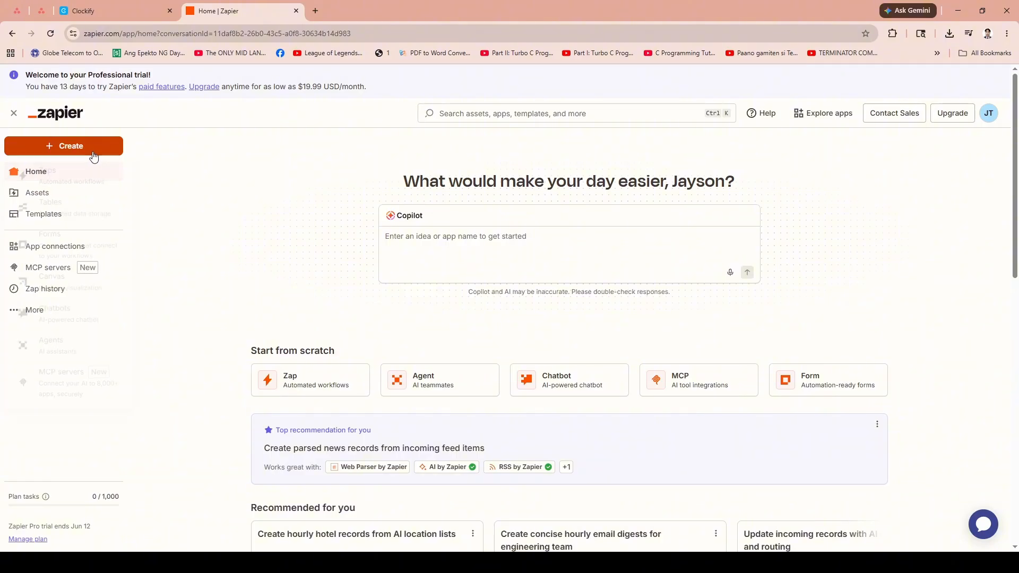
{"action": "mouse_move", "coordinate": [55, 147]}
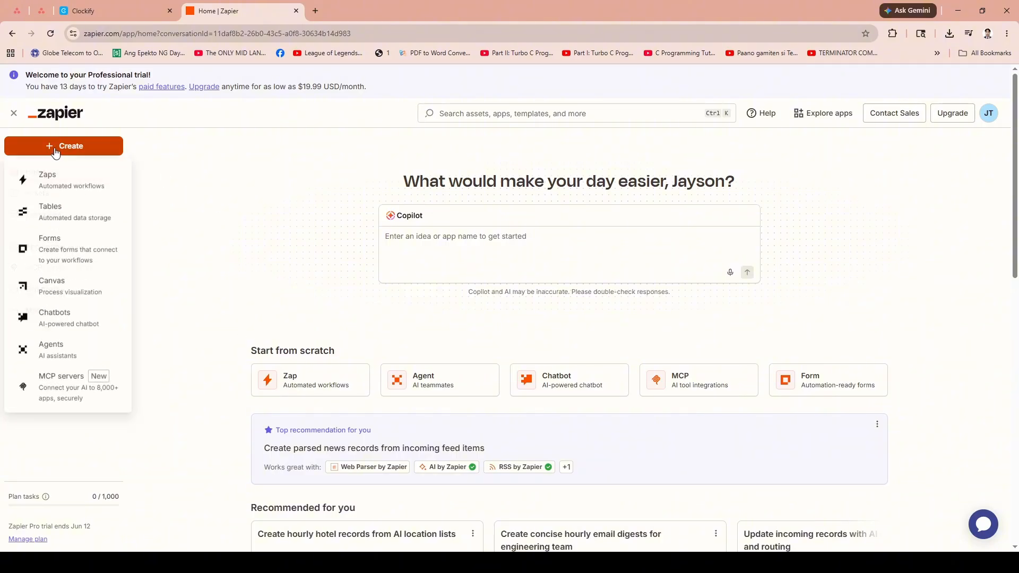
{"action": "left_click", "coordinate": [44, 189]}
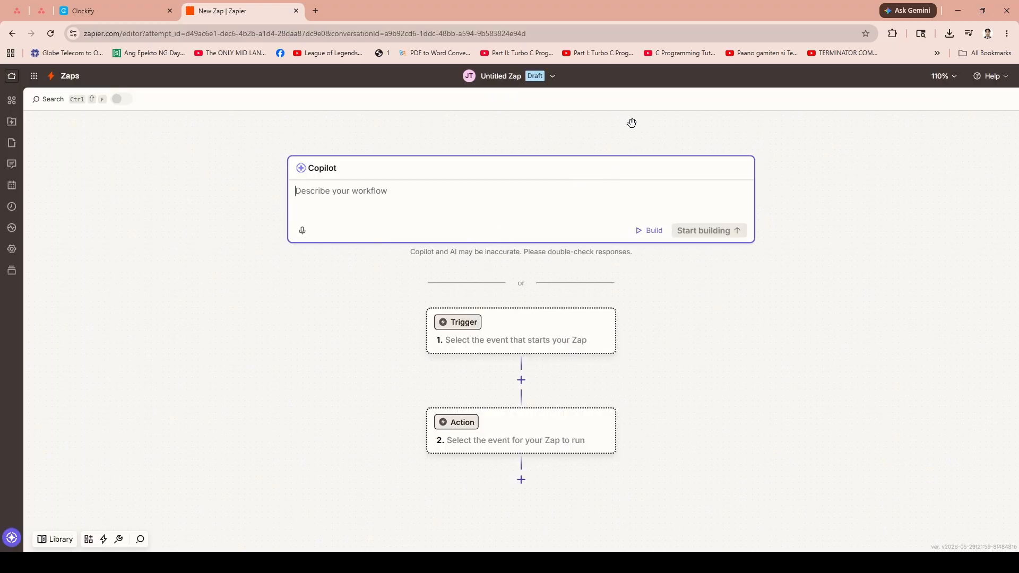
Set the Zap's trigger to Clockify with the New Client event
{"action": "left_click", "coordinate": [519, 330]}
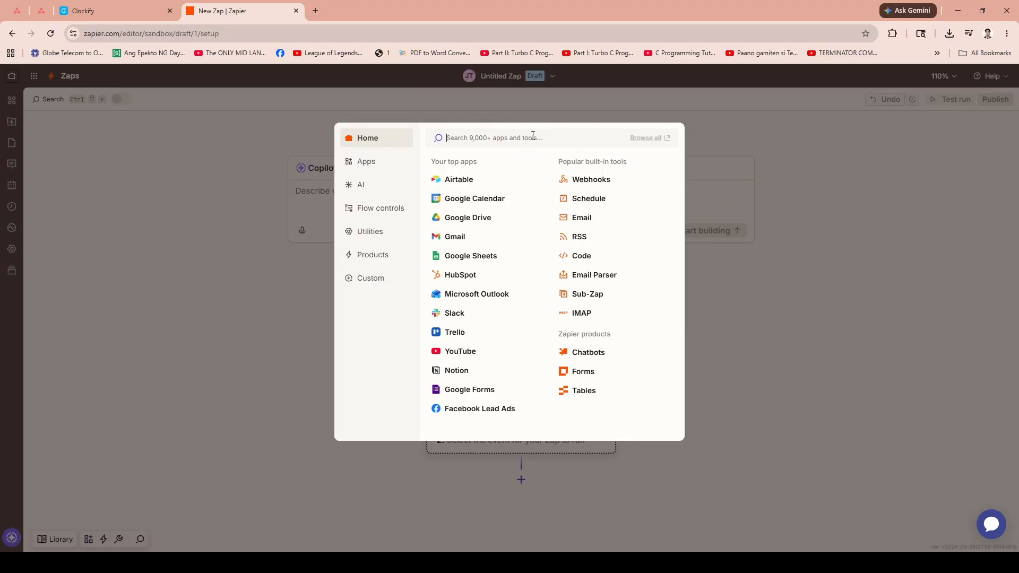
{"action": "type", "text": "Cloc"}
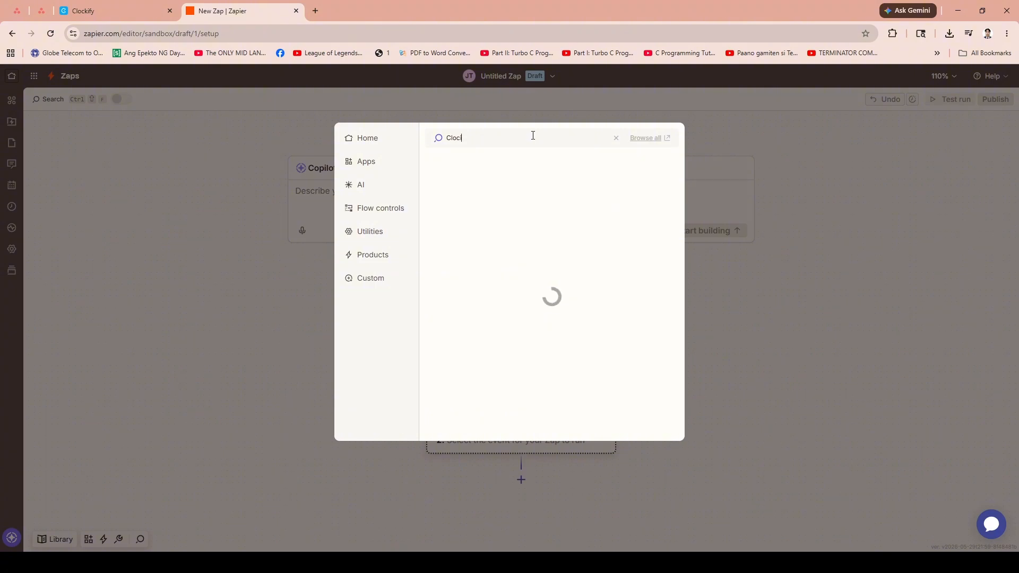
{"action": "type", "text": "kify"}
{"action": "left_click", "coordinate": [513, 162]}
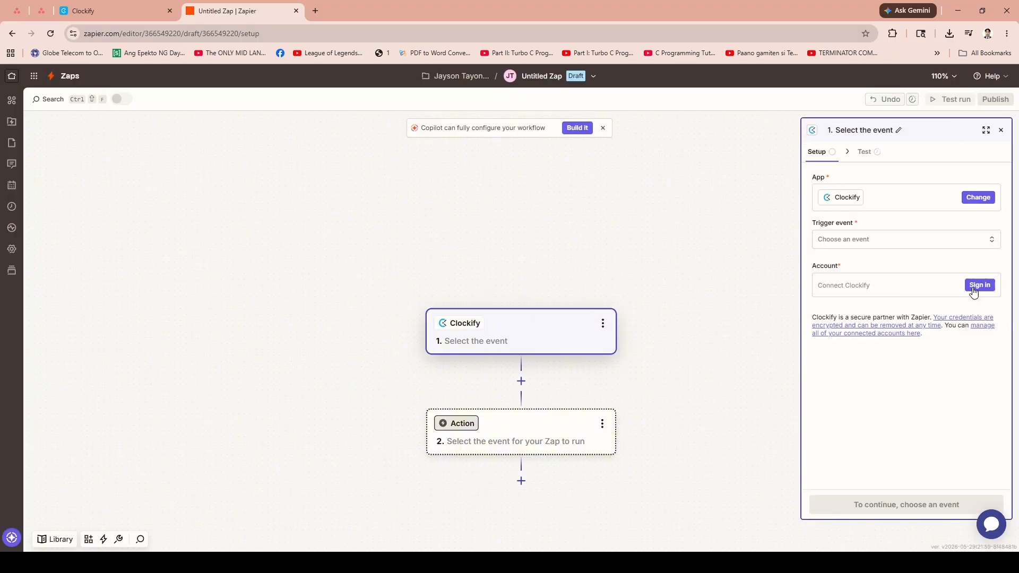
{"action": "left_click", "coordinate": [981, 242]}
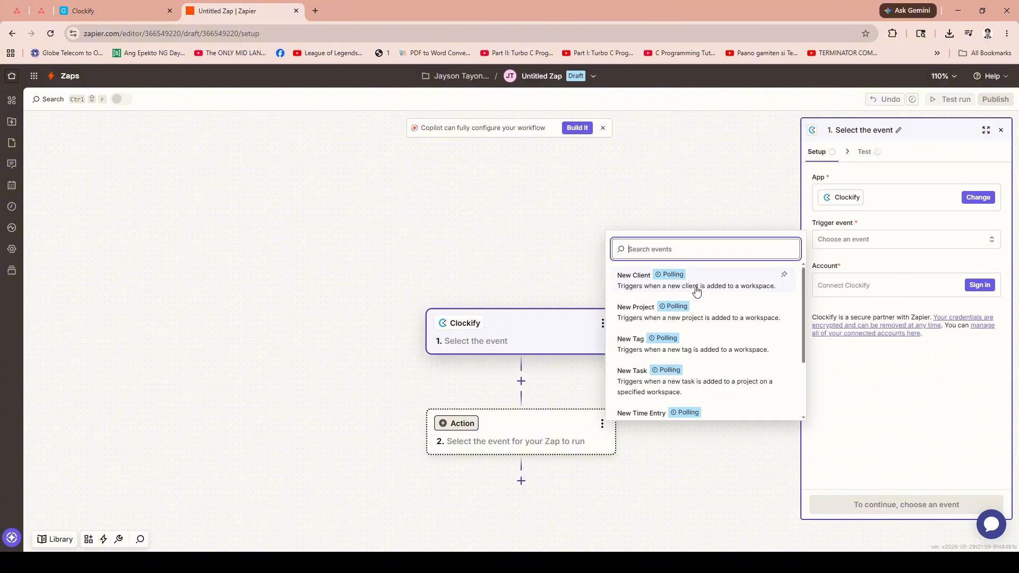
{"action": "left_click", "coordinate": [713, 286]}
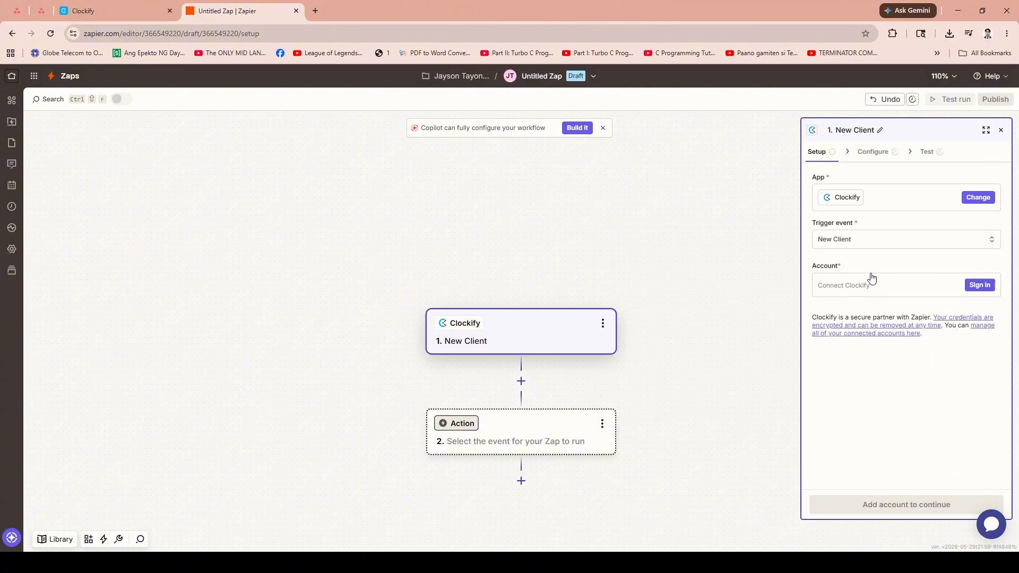
Switch to Clockify and open API key management from the advanced user preferences
{"action": "left_click", "coordinate": [123, 6]}
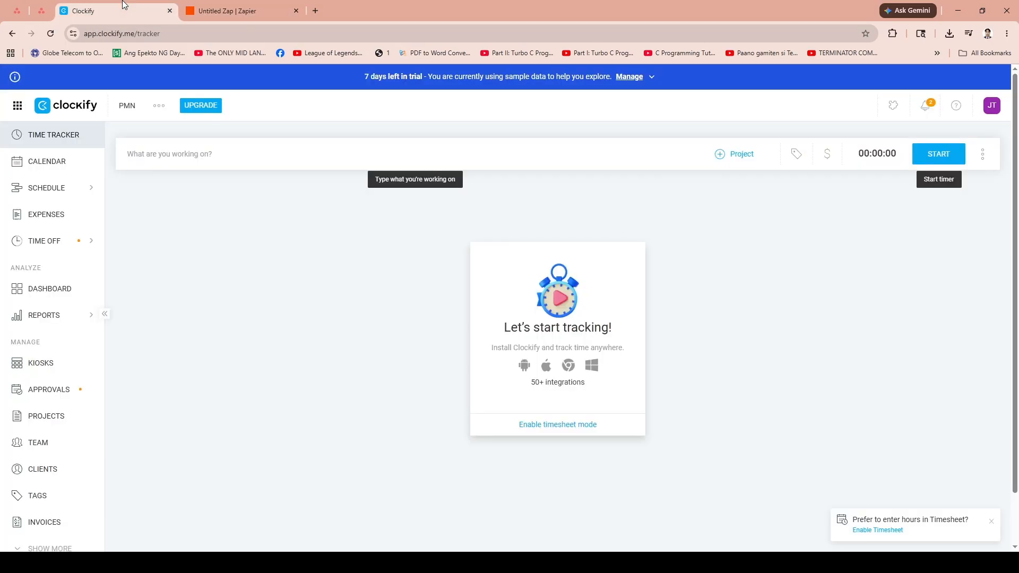
{"action": "left_click", "coordinate": [991, 105]}
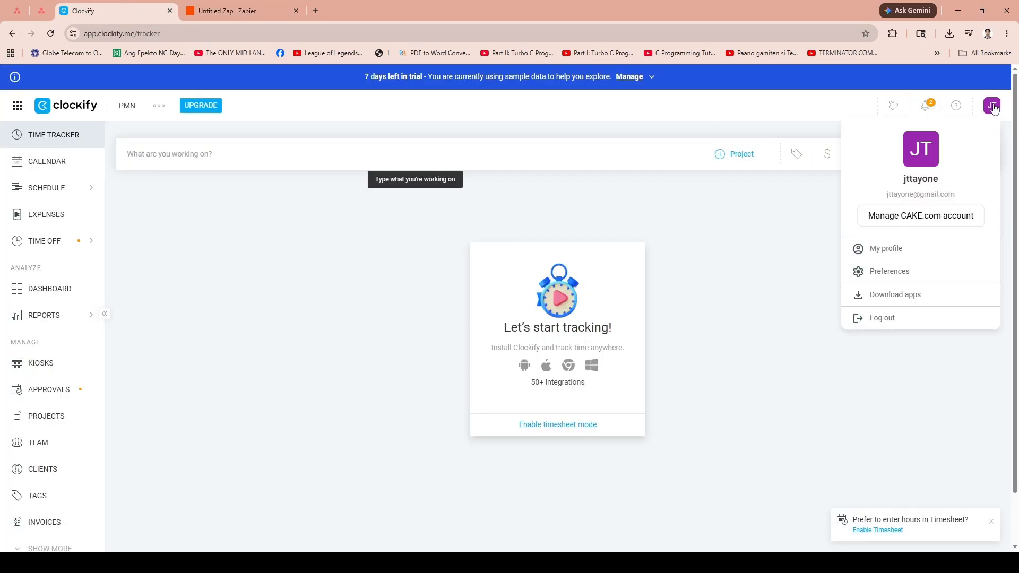
{"action": "left_click", "coordinate": [921, 270]}
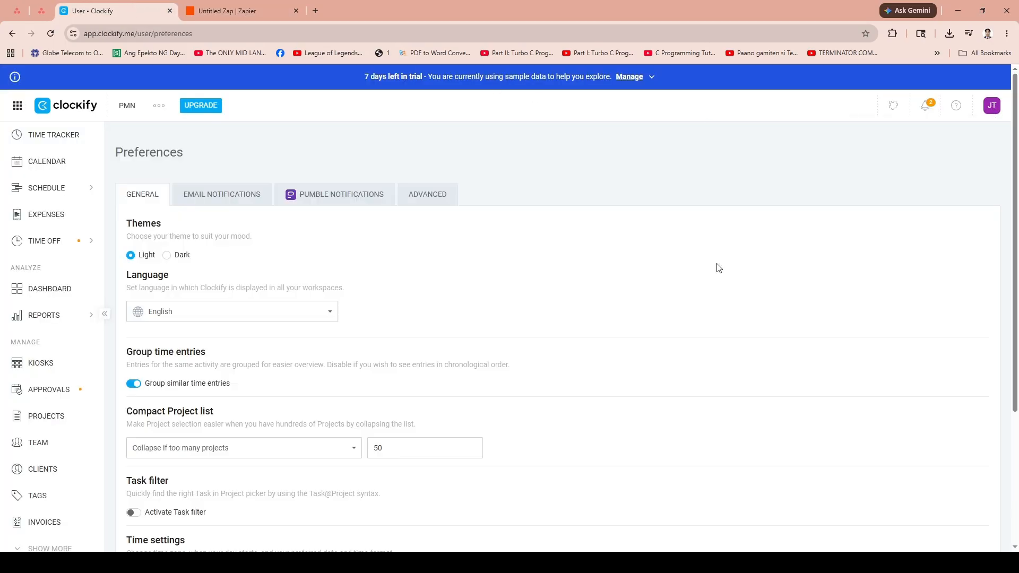
{"action": "left_click", "coordinate": [434, 200]}
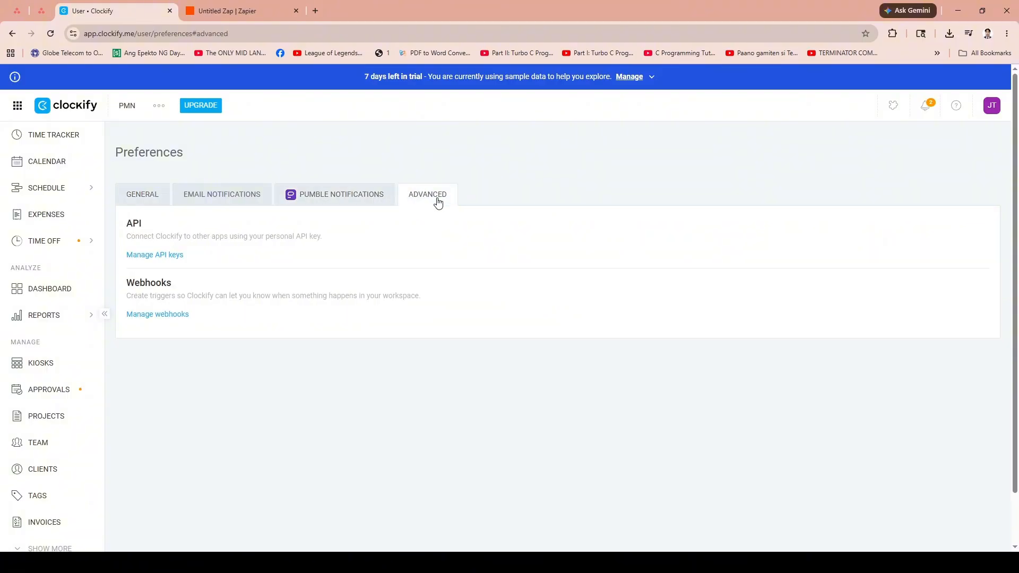
{"action": "left_click", "coordinate": [169, 255]}
Generate a new API key named PMN and copy it
{"action": "left_click", "coordinate": [976, 168]}
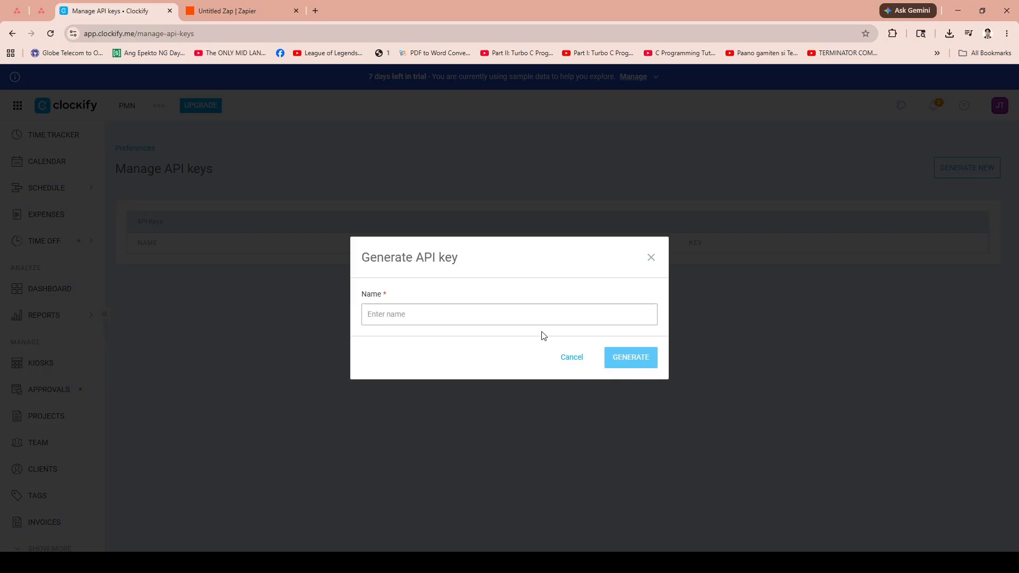
{"action": "type", "text": "PMN"}
{"action": "left_click", "coordinate": [644, 360]}
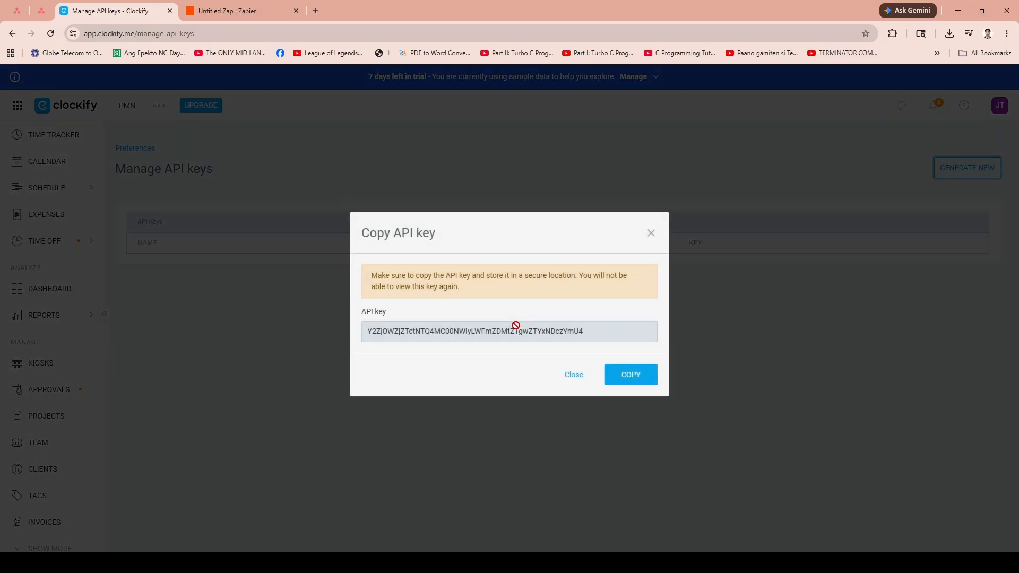
{"action": "left_click", "coordinate": [629, 379]}
Switch back to Zapier, connect the Clockify account to the New Client trigger and proceed to its configuration
{"action": "key", "text": "ctrl+Tab"}
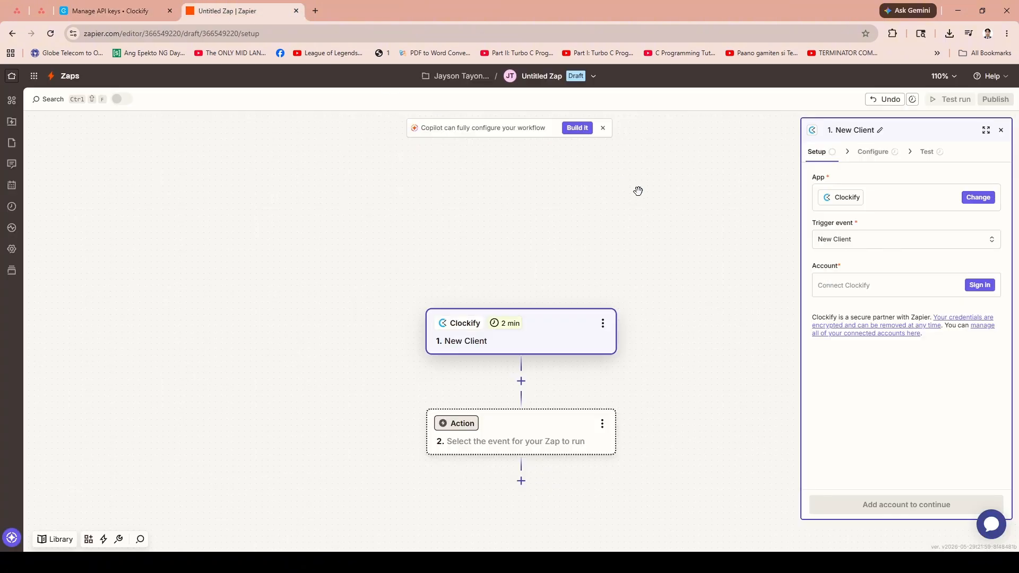
{"action": "left_click", "coordinate": [979, 286]}
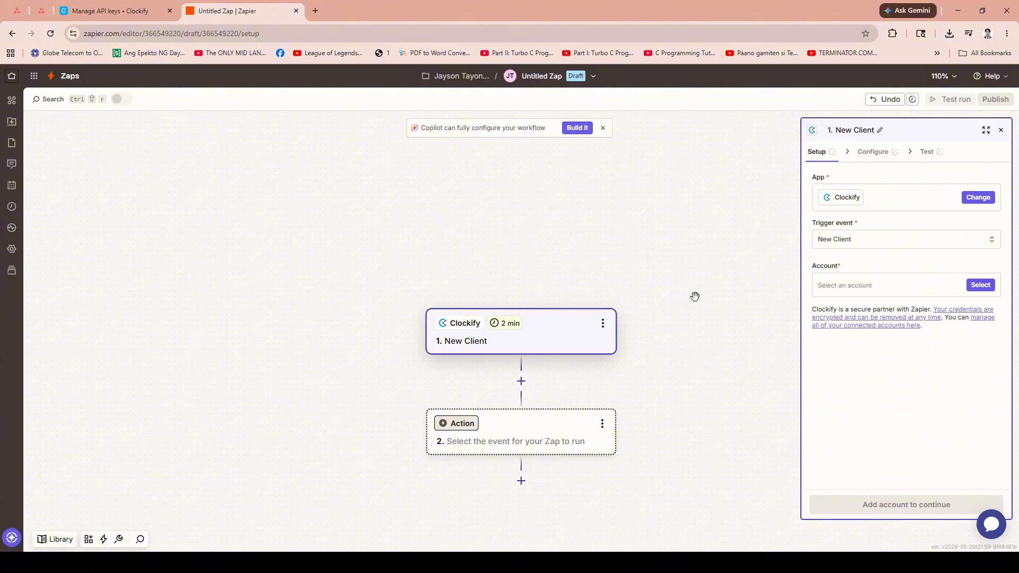
{"action": "scroll", "coordinate": [694, 296], "scroll_direction": "down", "scroll_amount": 1}
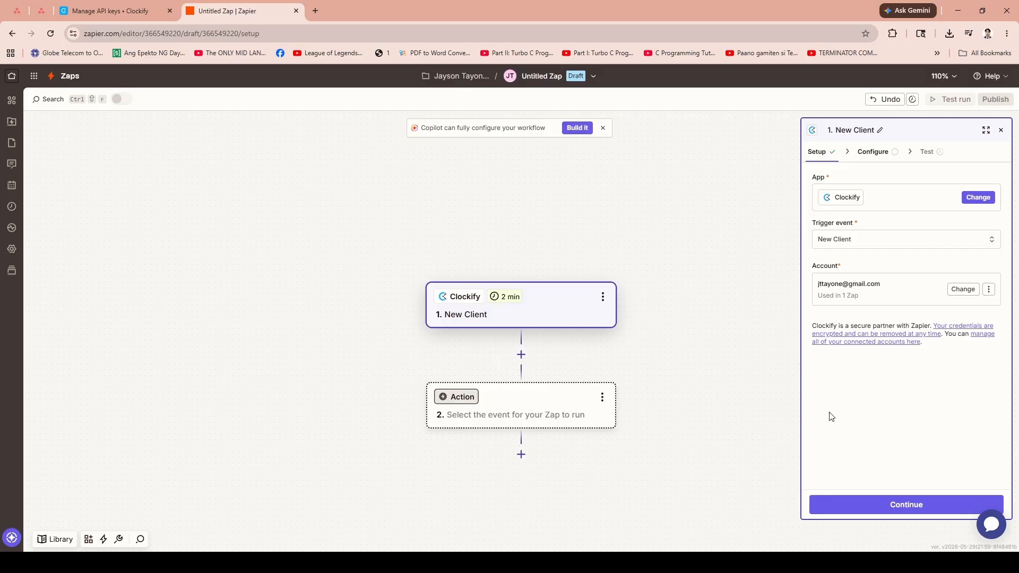
{"action": "left_click", "coordinate": [880, 505]}
Select the Clockify workspace for the New Client trigger and test the trigger
{"action": "left_click", "coordinate": [895, 194]}
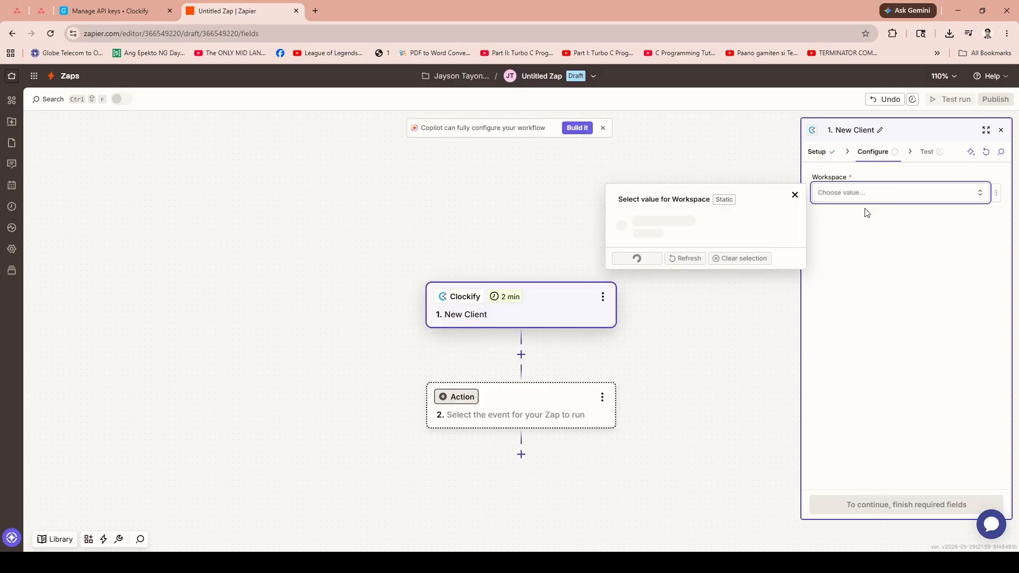
{"action": "left_click", "coordinate": [687, 228]}
{"action": "left_click", "coordinate": [901, 503]}
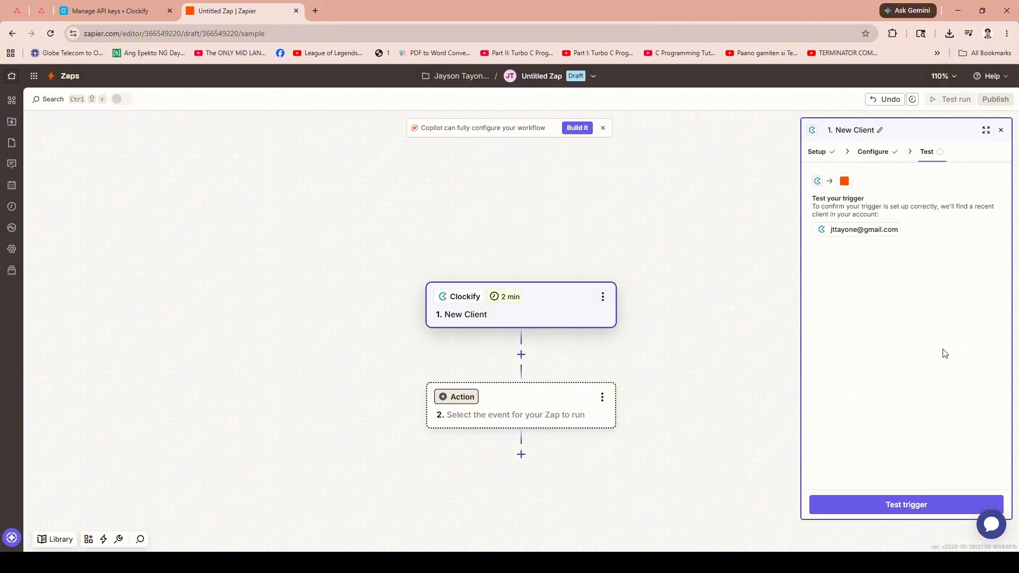
{"action": "left_click", "coordinate": [921, 504]}
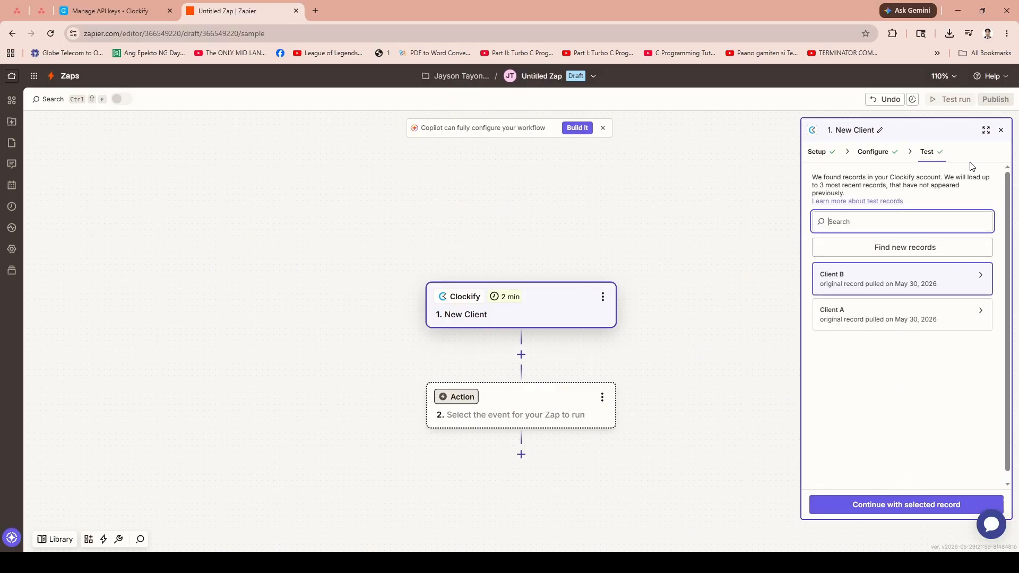
Choose Asana as the app for the Zap's second step, the action
{"action": "left_click", "coordinate": [549, 414]}
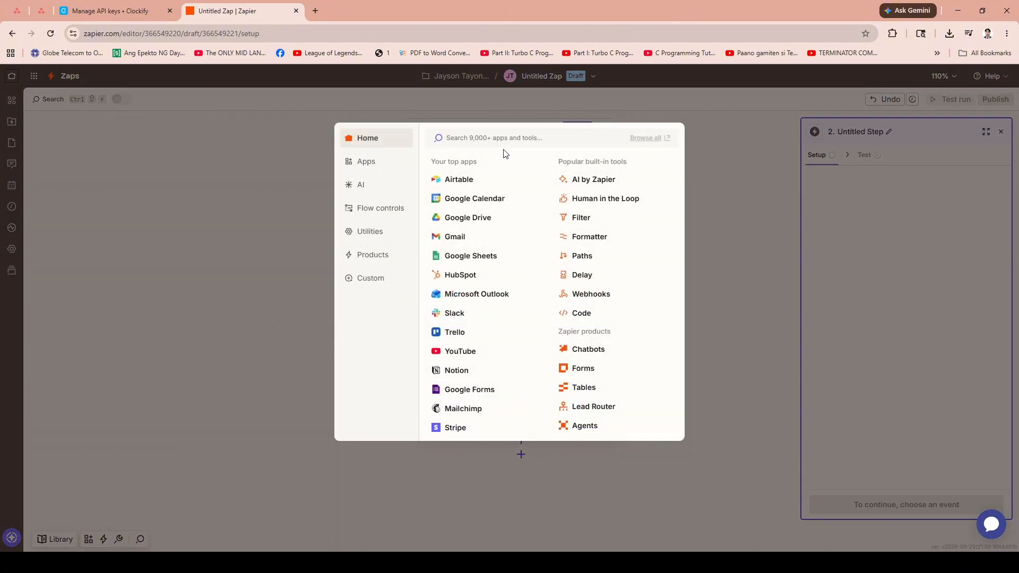
{"action": "type", "text": "Asana"}
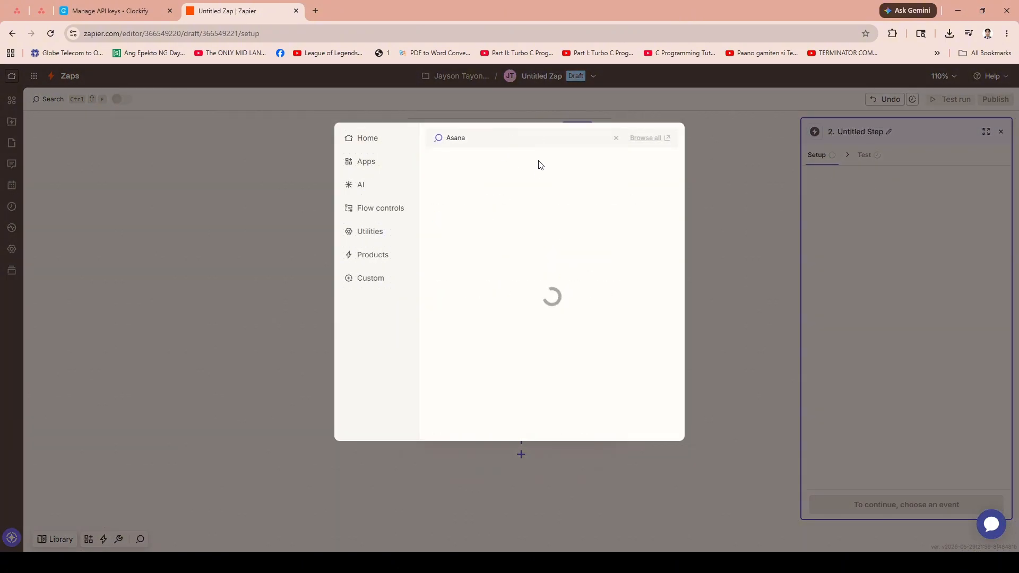
{"action": "left_click", "coordinate": [487, 162]}
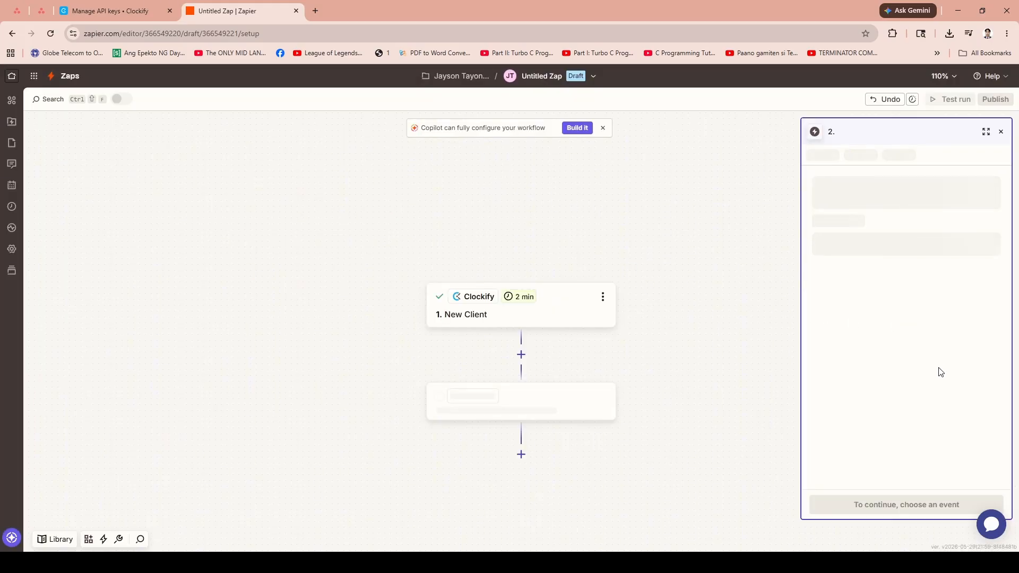
Set the Asana action event to Create Project, connect the Asana account and proceed to the action's configuration
{"action": "left_click", "coordinate": [867, 238]}
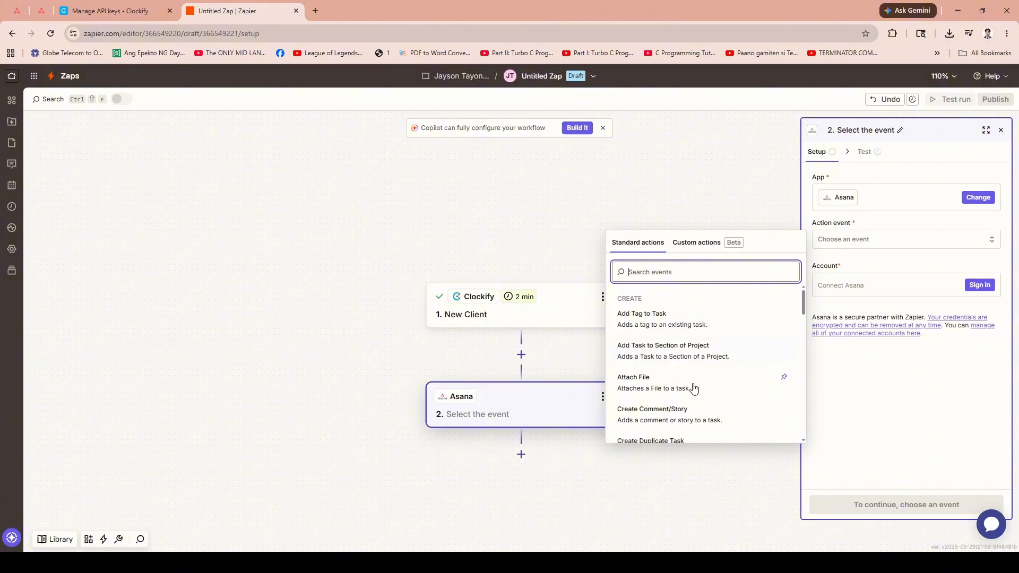
{"action": "scroll", "coordinate": [693, 386], "scroll_direction": "down", "scroll_amount": 2}
{"action": "scroll", "coordinate": [690, 385], "scroll_direction": "up", "scroll_amount": 2}
{"action": "scroll", "coordinate": [683, 412], "scroll_direction": "down", "scroll_amount": 1}
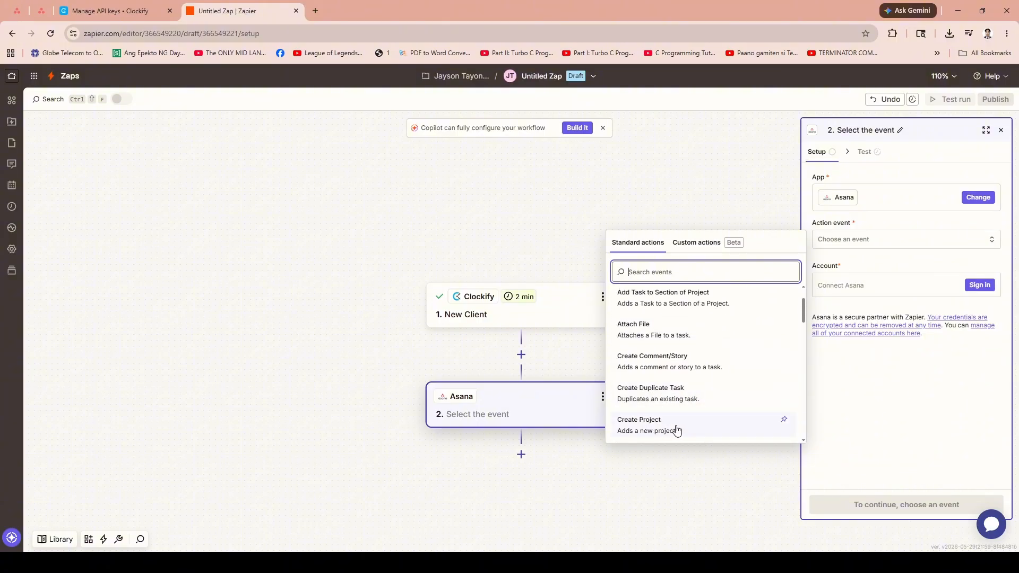
{"action": "left_click", "coordinate": [663, 425]}
{"action": "left_click", "coordinate": [980, 285]}
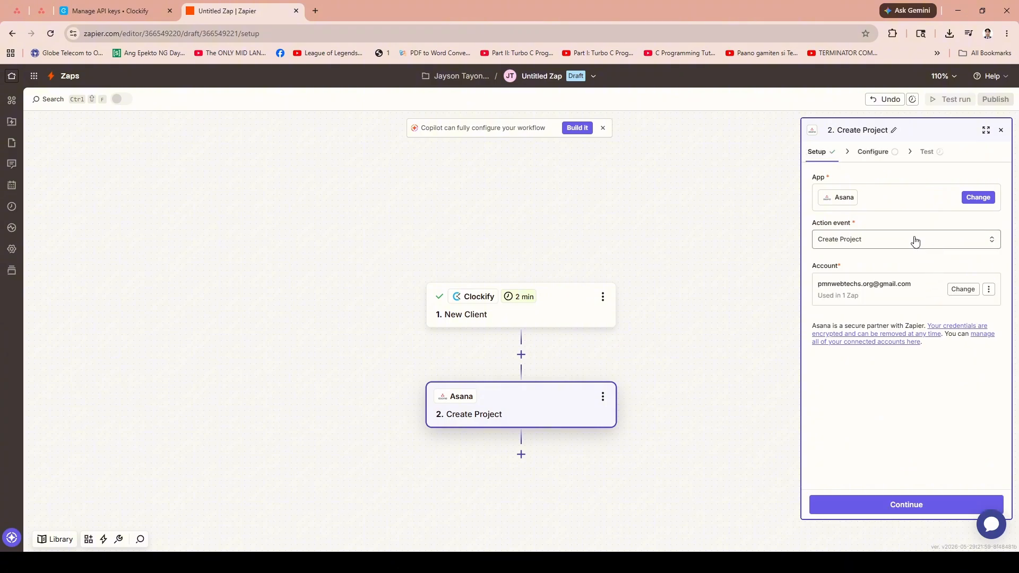
{"action": "left_click", "coordinate": [911, 509]}
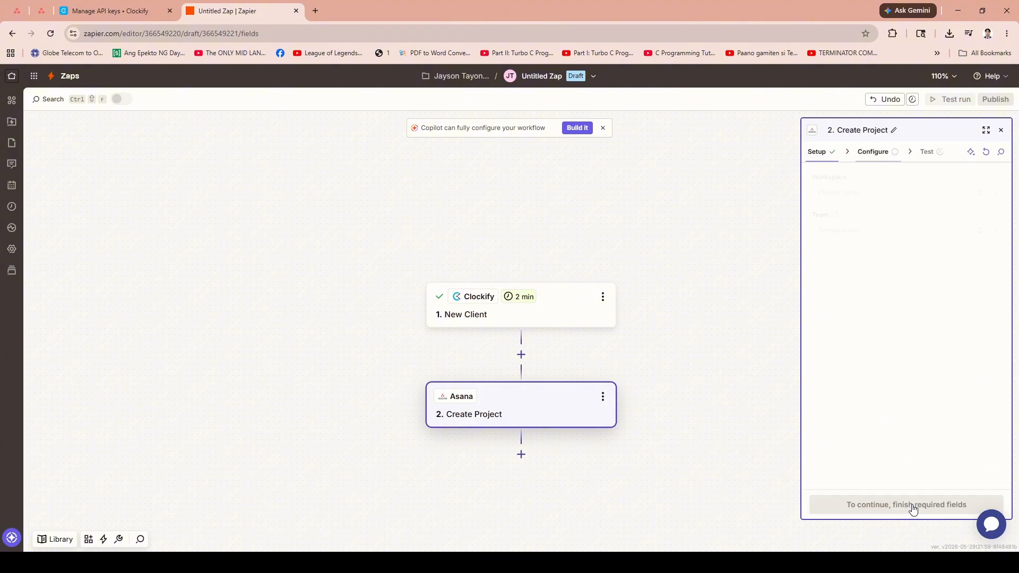
Set both the Workspace and the Team of the Create Project action to My workspace
{"action": "left_click", "coordinate": [868, 197]}
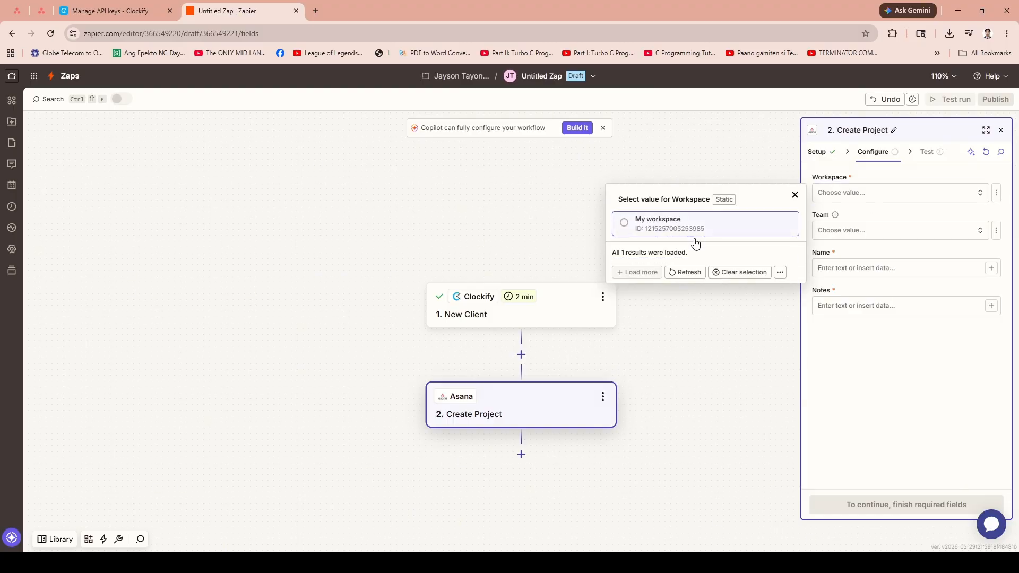
{"action": "left_click", "coordinate": [702, 224]}
{"action": "left_click", "coordinate": [887, 230]}
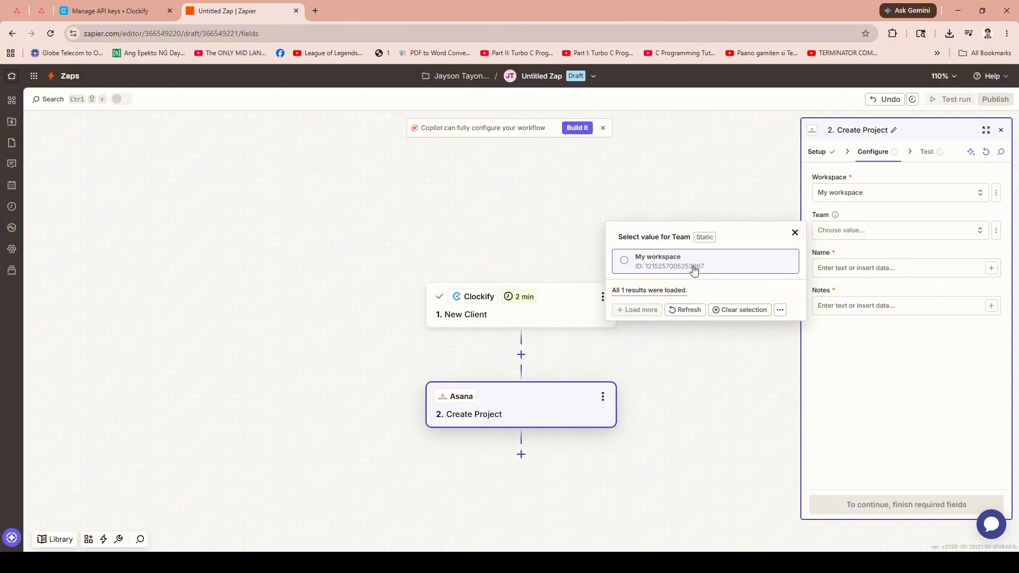
{"action": "left_click", "coordinate": [694, 265]}
Set the Create Project action's name to PMB and its notes to None, and skip the action's test
{"action": "left_click", "coordinate": [863, 268]}
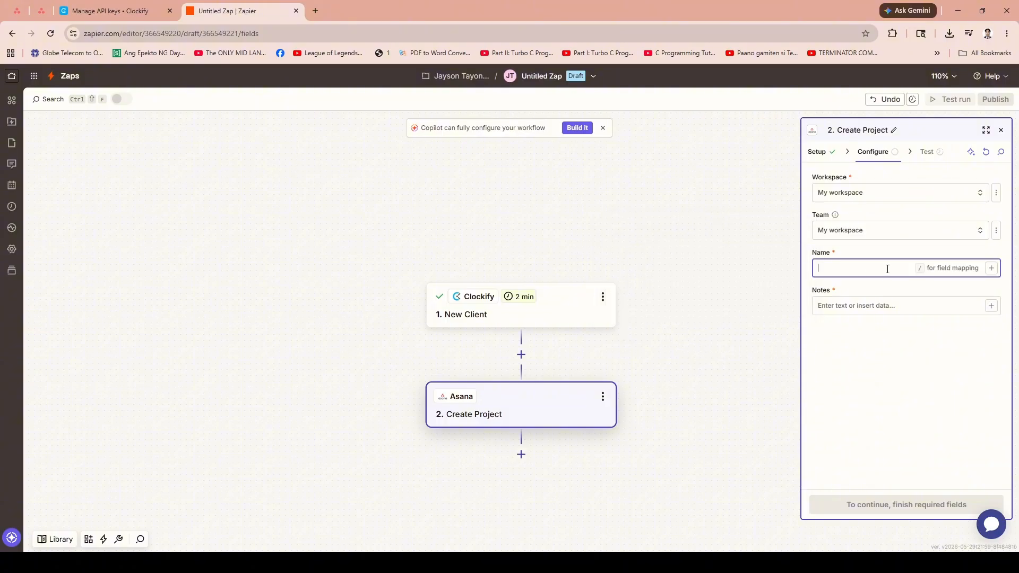
{"action": "type", "text": "PMB"}
{"action": "left_click", "coordinate": [872, 307]}
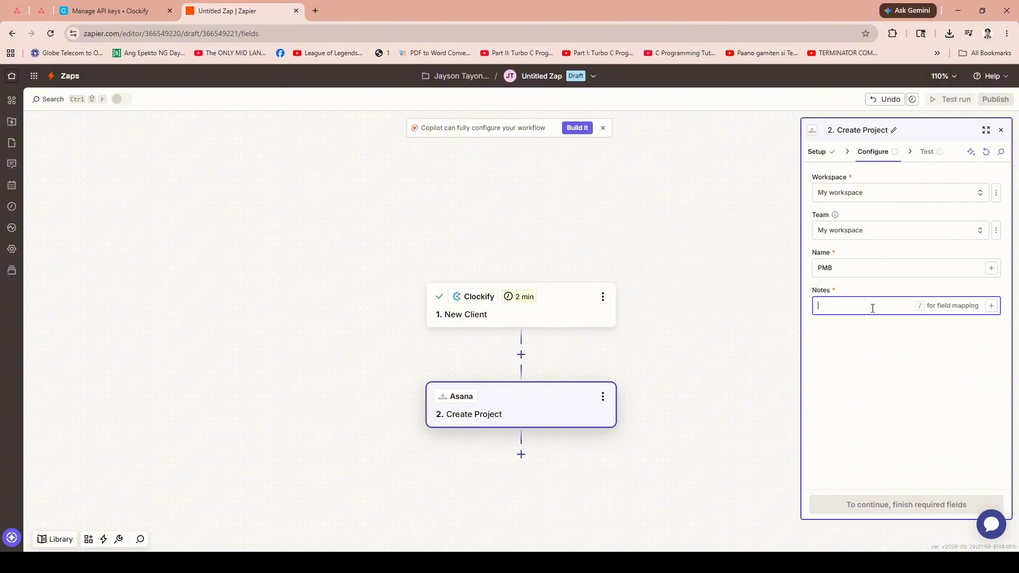
{"action": "type", "text": "None"}
{"action": "left_click", "coordinate": [926, 504]}
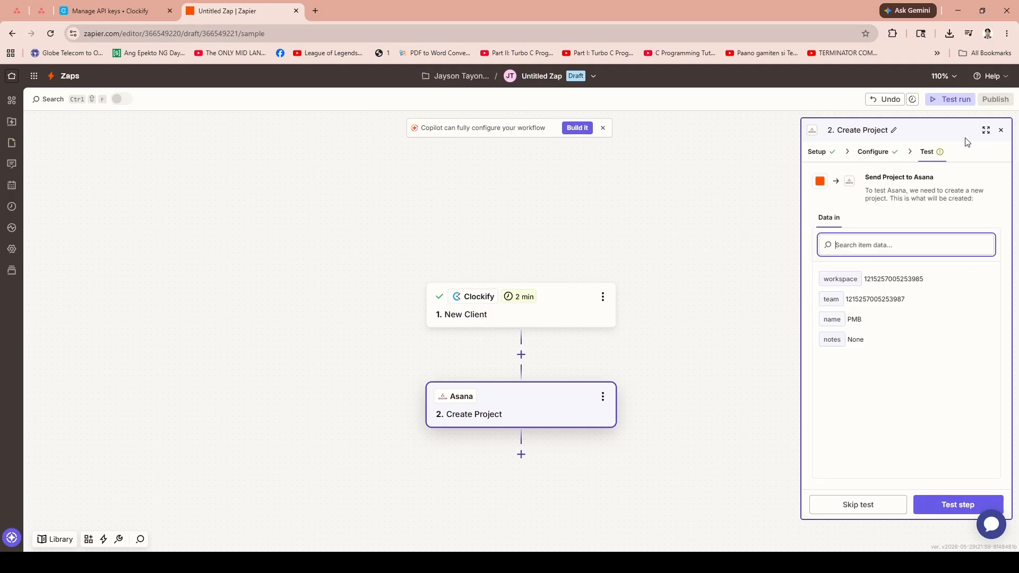
{"action": "left_click", "coordinate": [947, 508]}
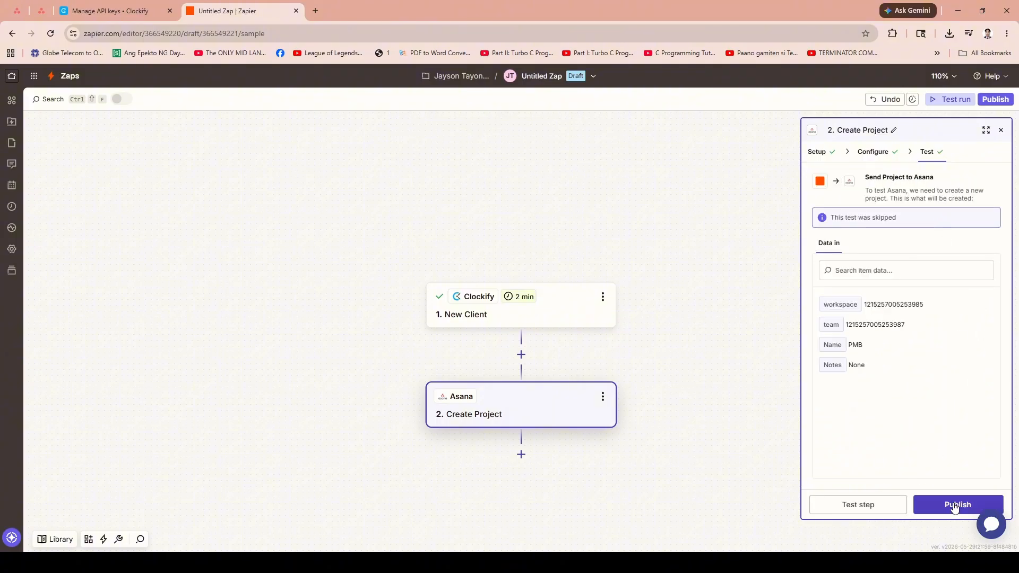
Publish the Clockify-to-Asana Zap, dismiss the success dialog and start a run of the published Zap
{"action": "left_click", "coordinate": [965, 506]}
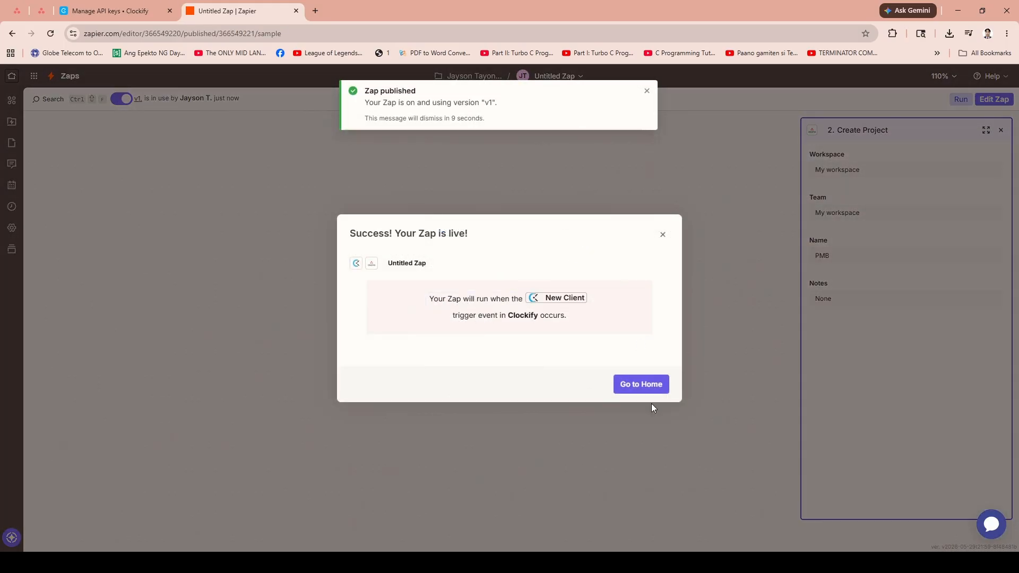
{"action": "left_click", "coordinate": [663, 235]}
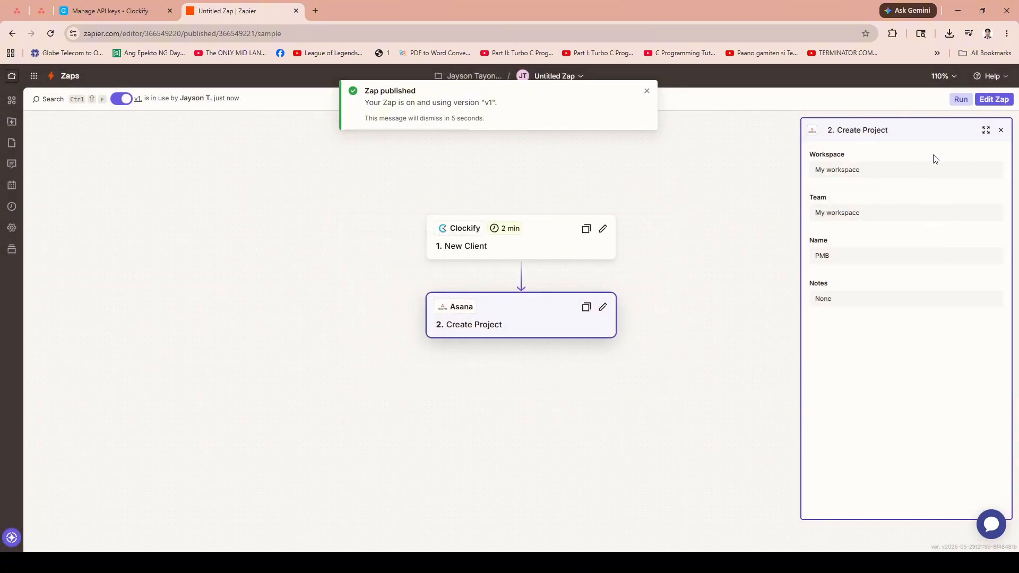
{"action": "left_click", "coordinate": [960, 101]}
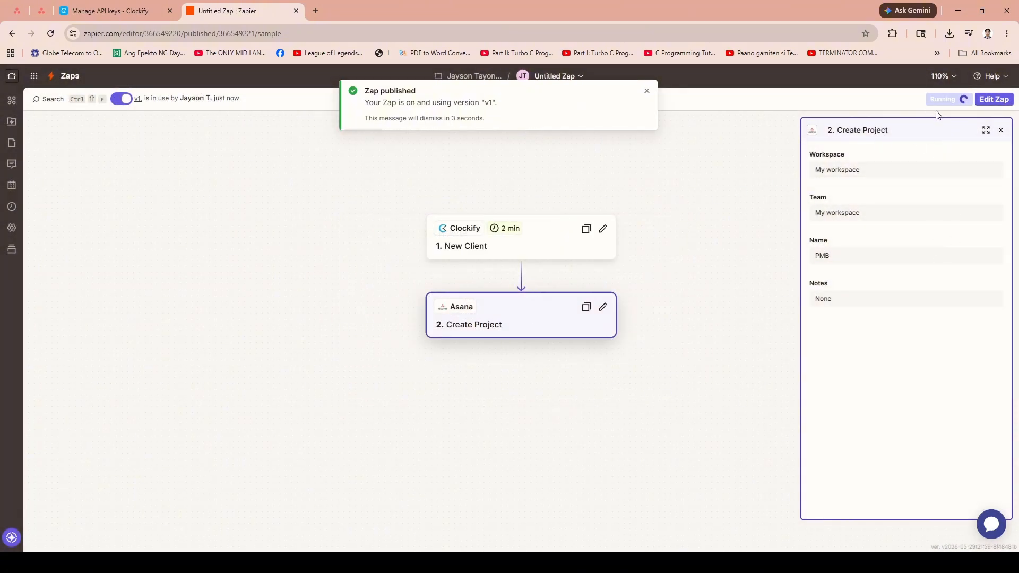